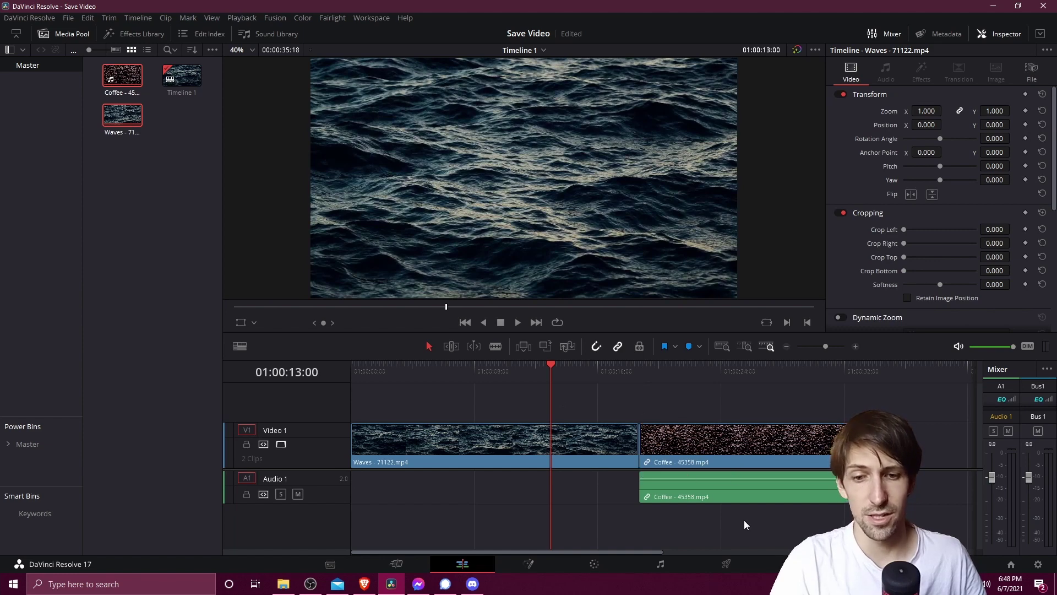
Step: Switch from the Edit page to the Deliver page
left_click(730, 563)
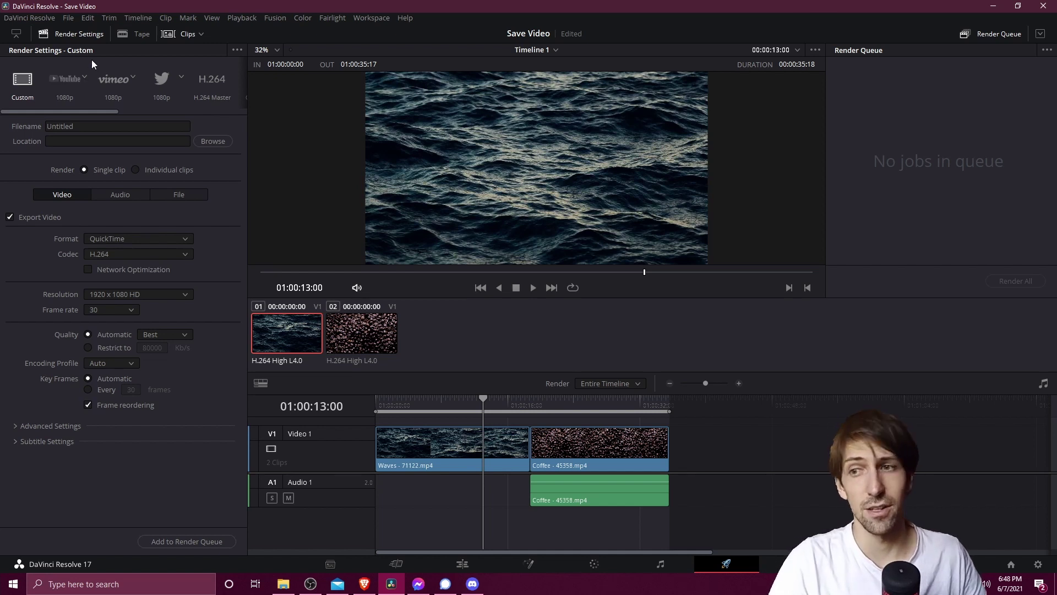
Step: Apply the YouTube render preset at its 1080p resolution
left_click(68, 81)
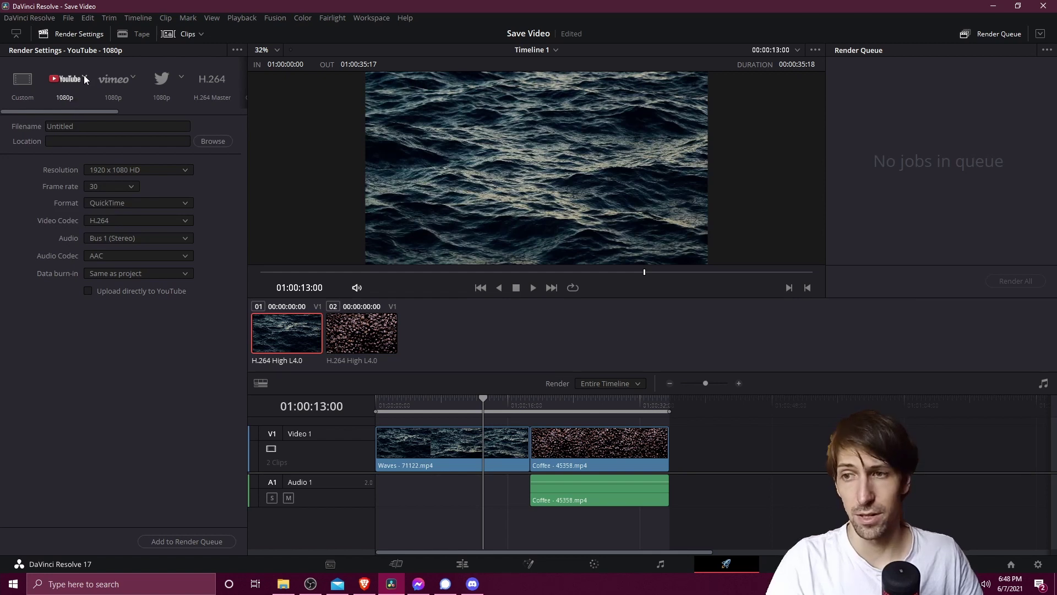
left_click(84, 76)
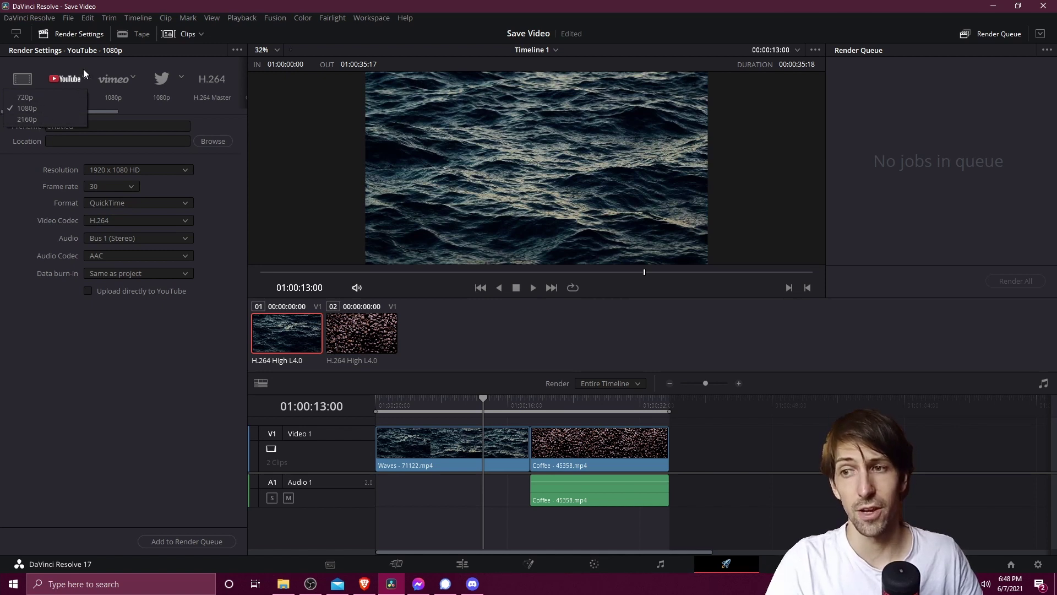
left_click(84, 106)
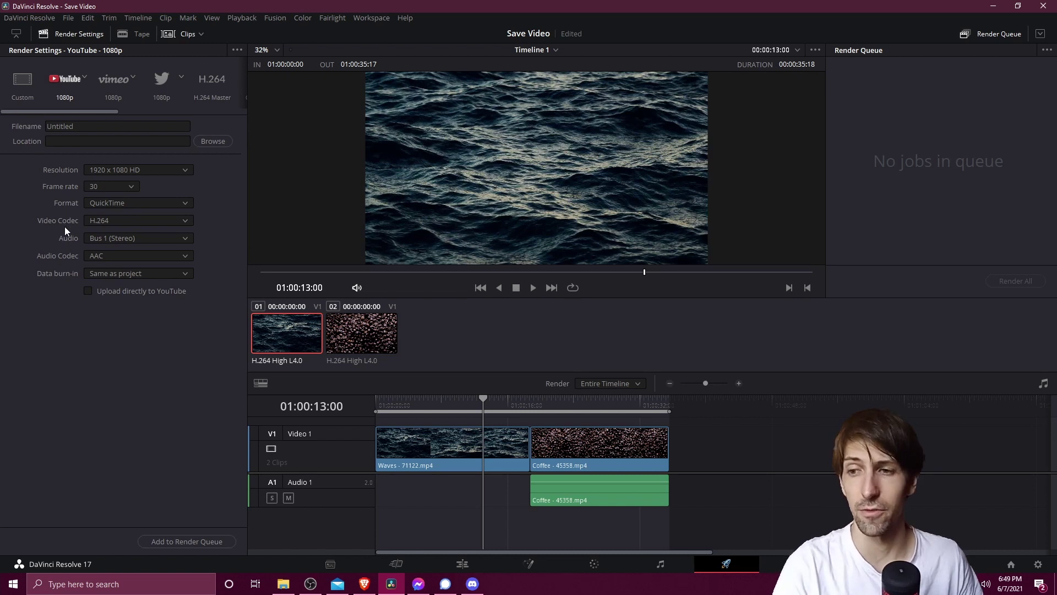
Step: Confirm QuickTime format, 1920 x 1080 HD resolution and 30 fps frame rate
left_click(115, 204)
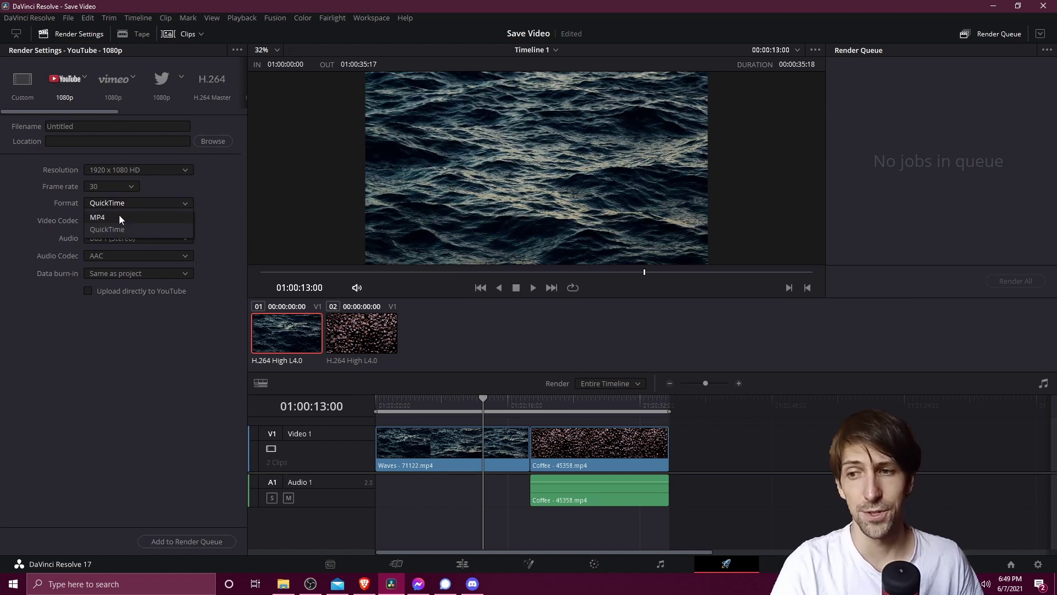
left_click(127, 206)
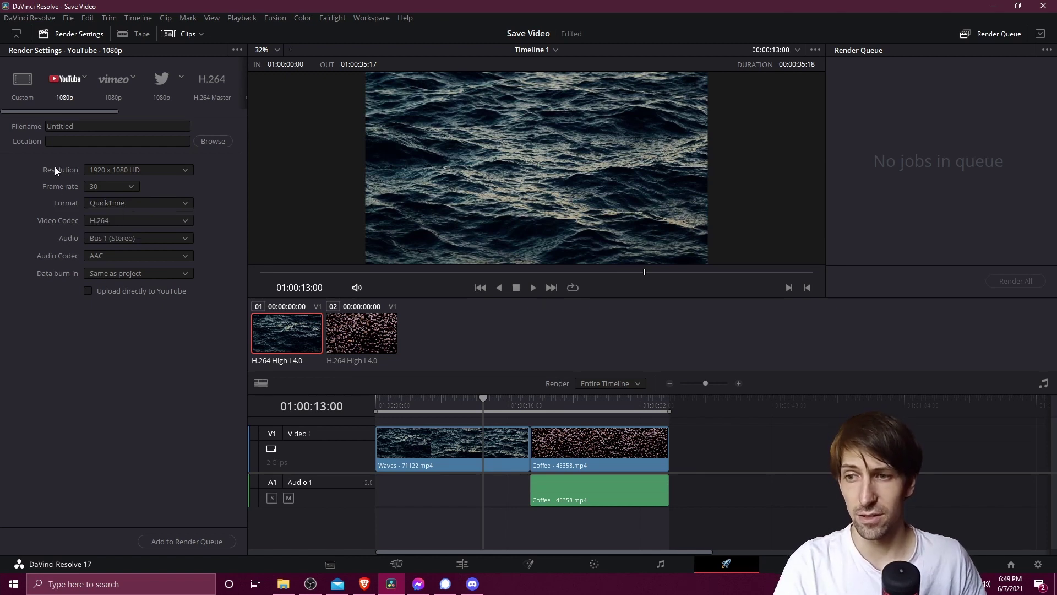
left_click(114, 172)
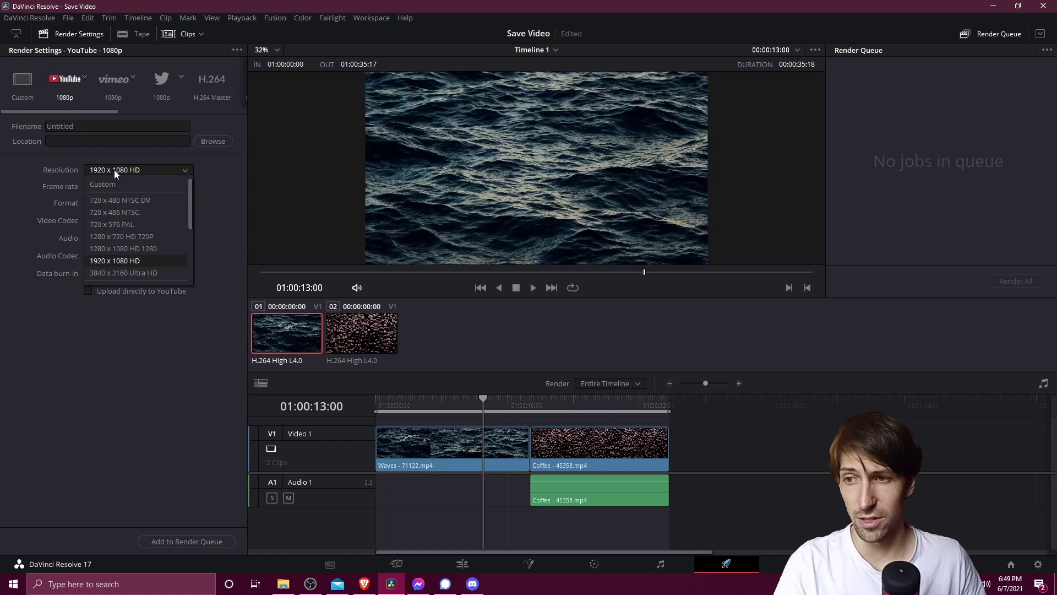
left_click(114, 169)
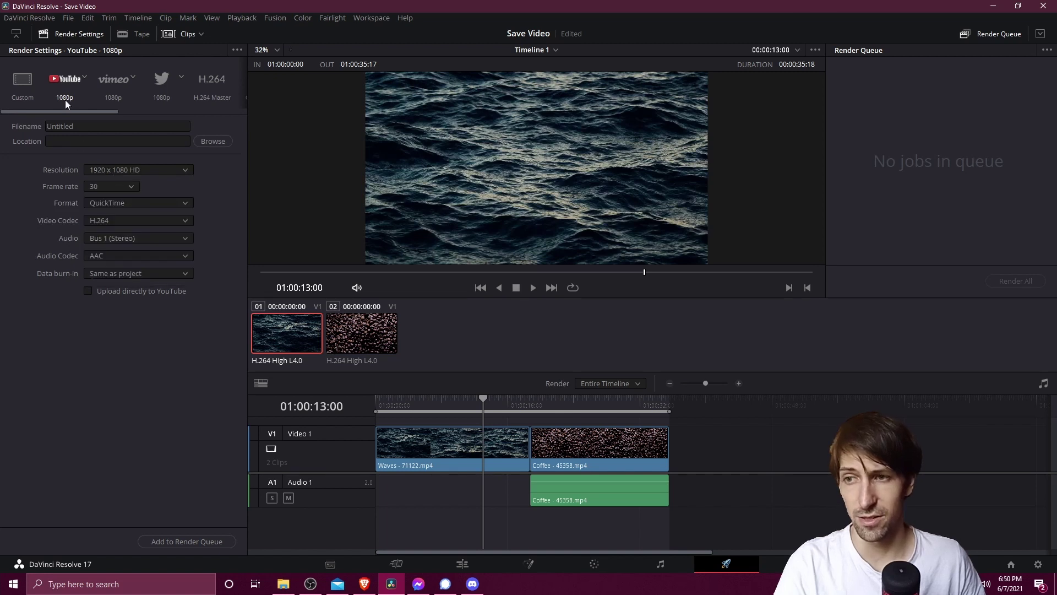
left_click(104, 188)
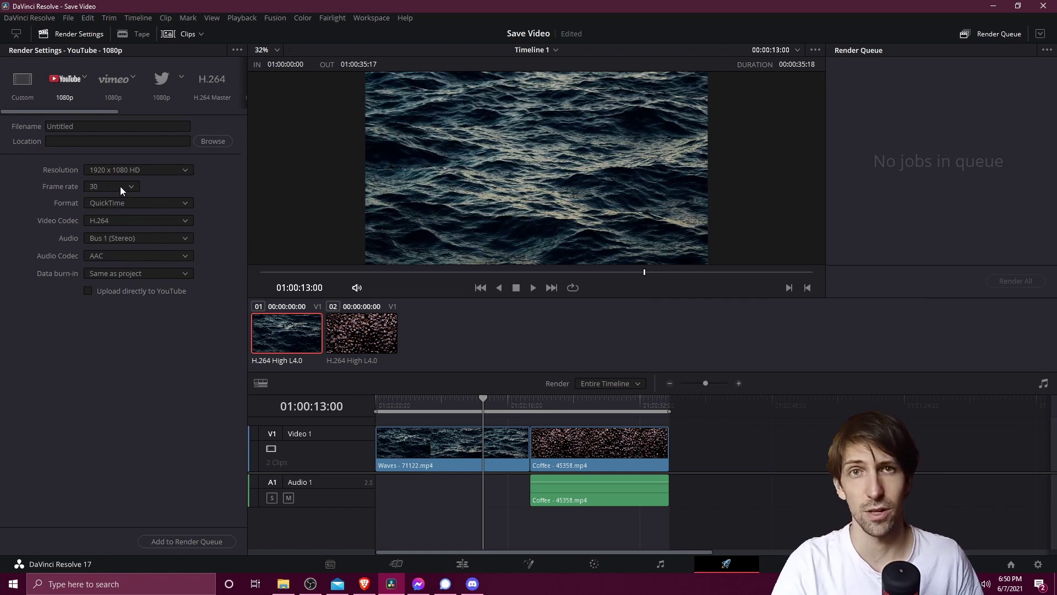
left_click(120, 186)
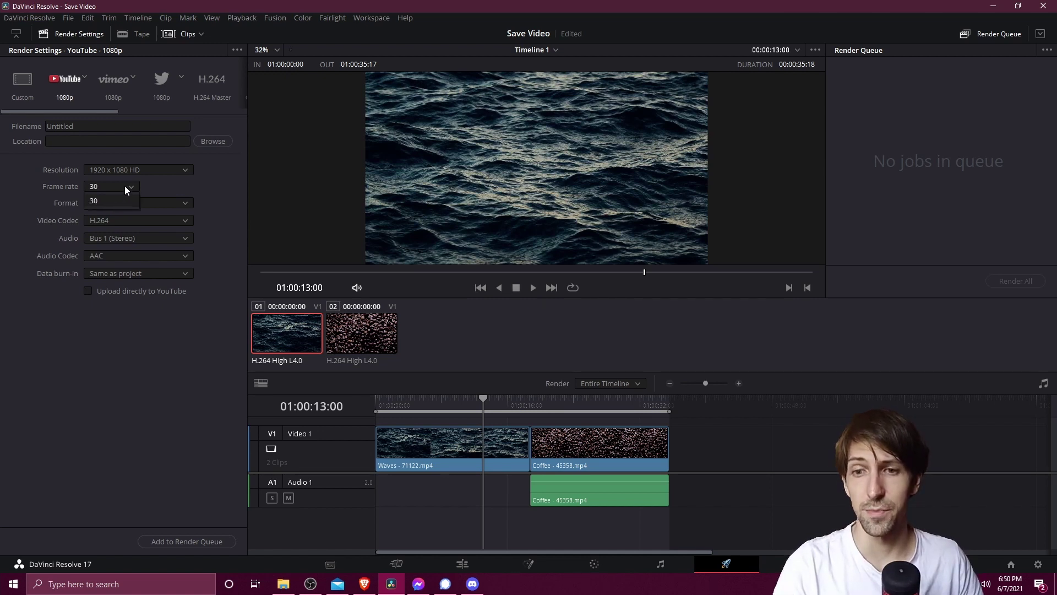
left_click(125, 186)
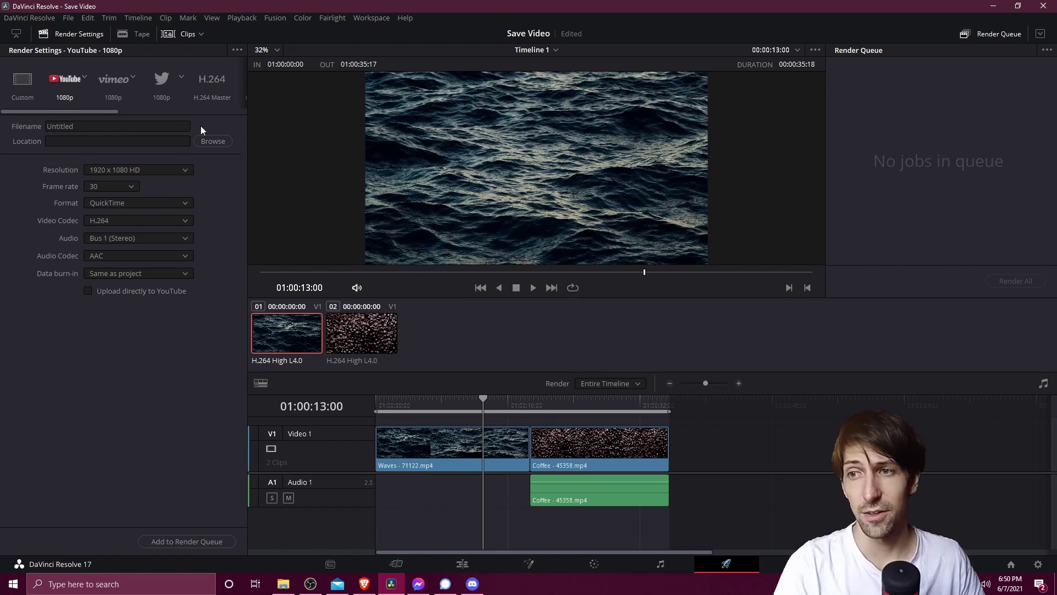
Step: Review Project Settings' Master Settings (1920 x 1080 HD, 30 fps) and cancel without changes
left_click(68, 18)
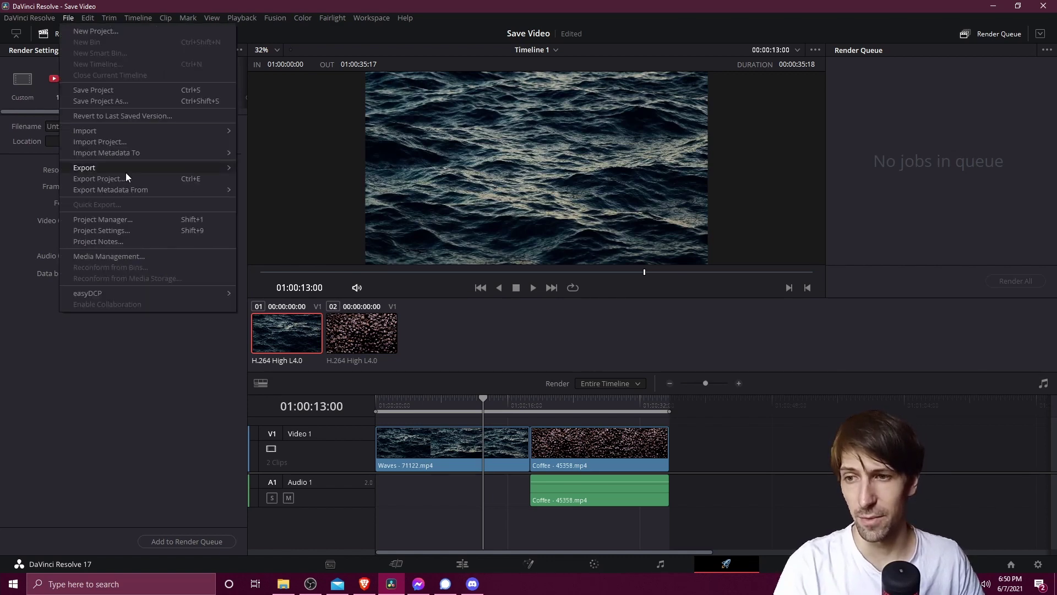
left_click(139, 231)
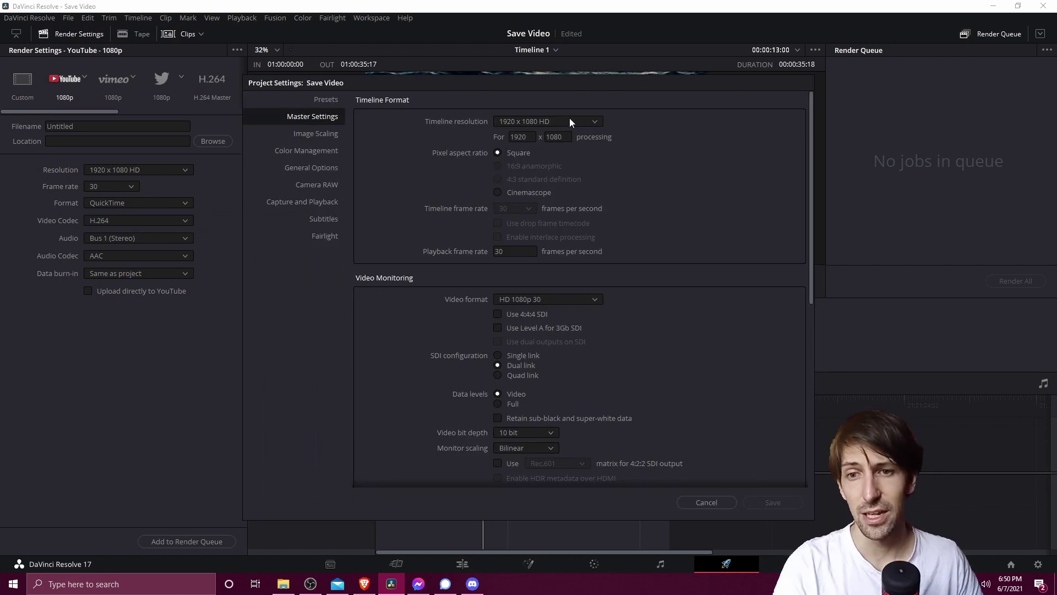
left_click(733, 502)
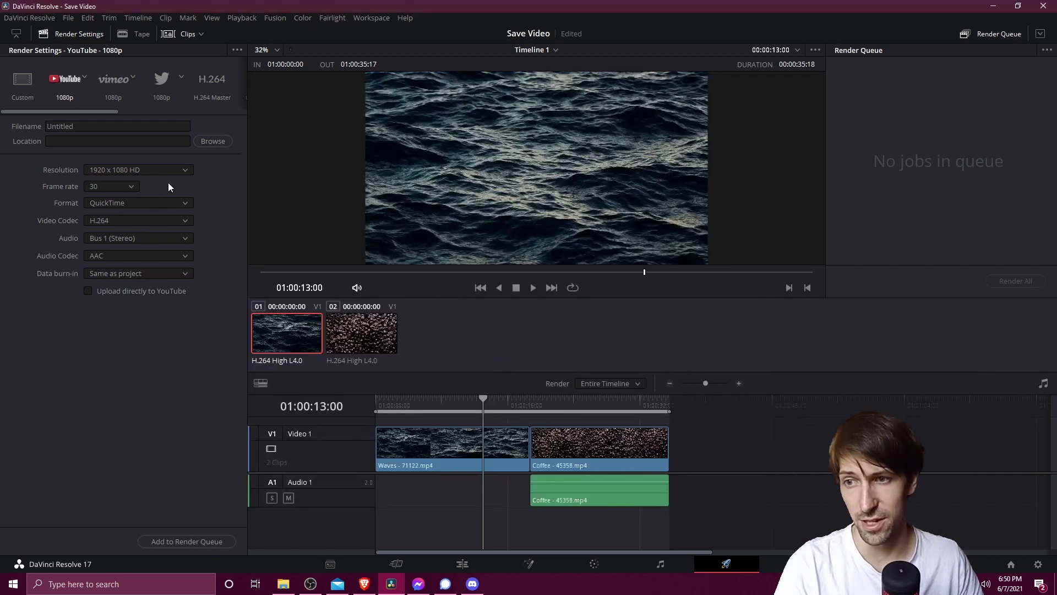
Step: Switch the render range to In/Out Range and mark an in point at the Coffee clip
left_click(607, 387)
left_click(618, 413)
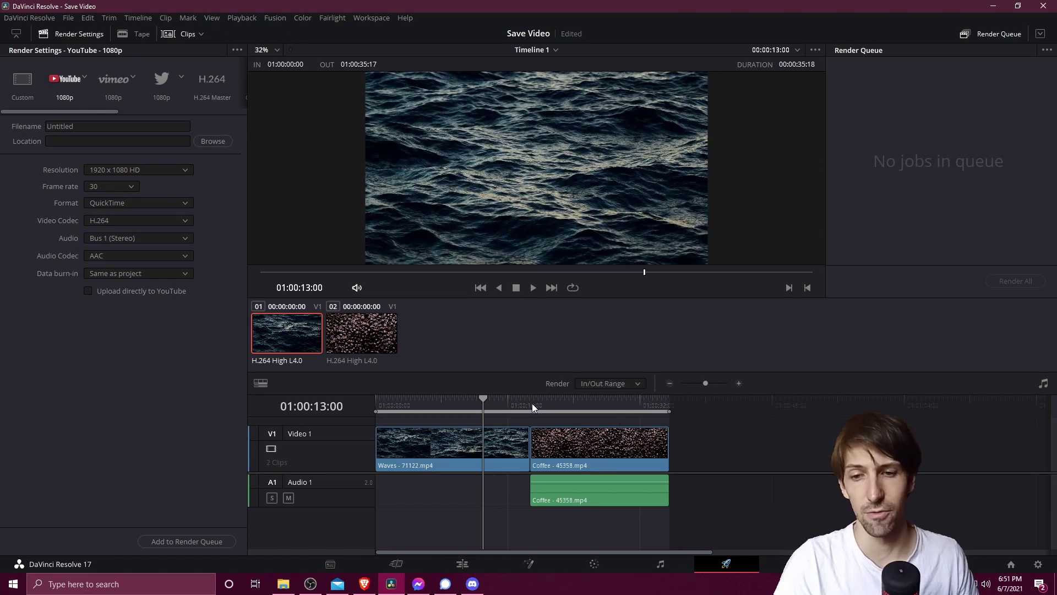
left_click(530, 402)
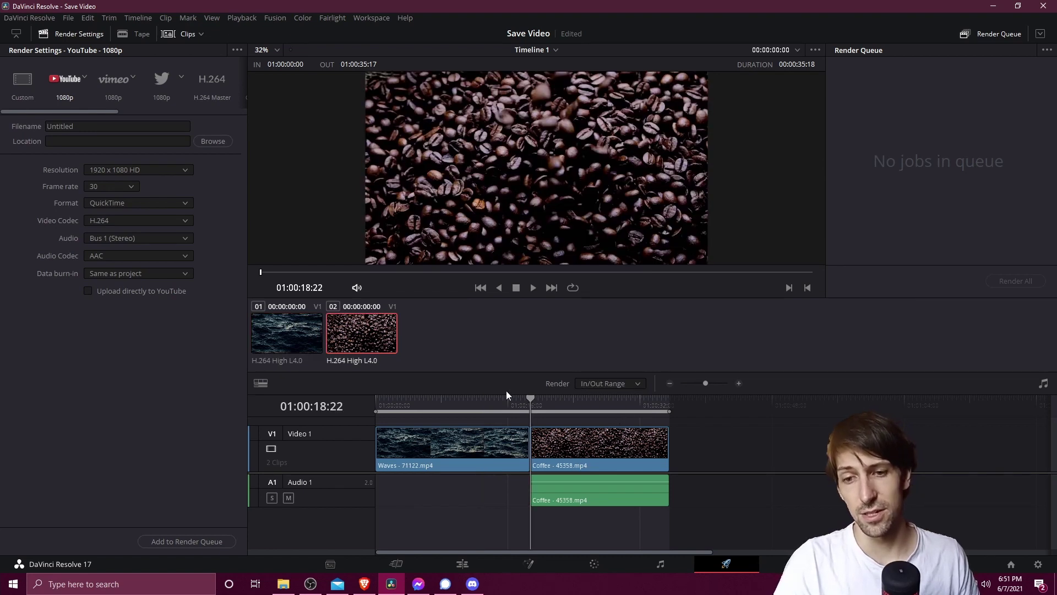
key("i")
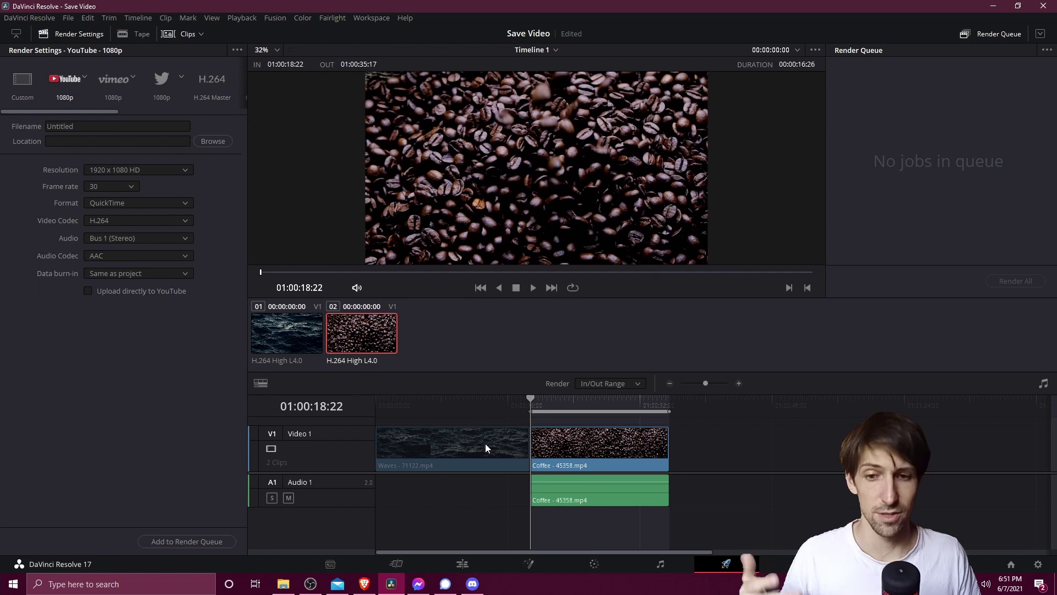
Step: Mark an out point at 01:00:26:12, then clear in/out with Alt+X for Entire Timeline
left_click(595, 406)
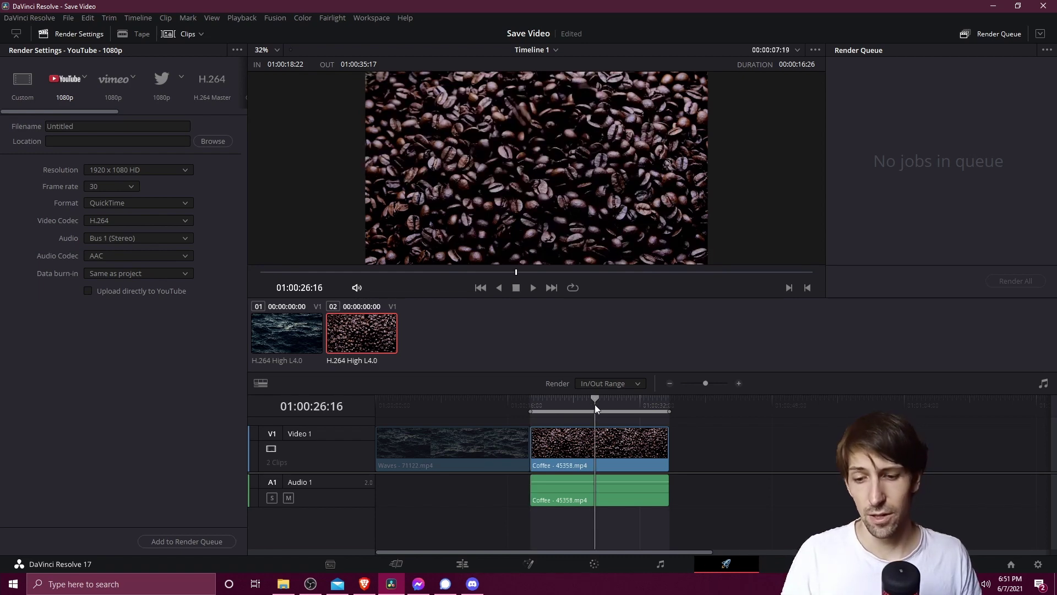
left_click(545, 400)
left_click(618, 401)
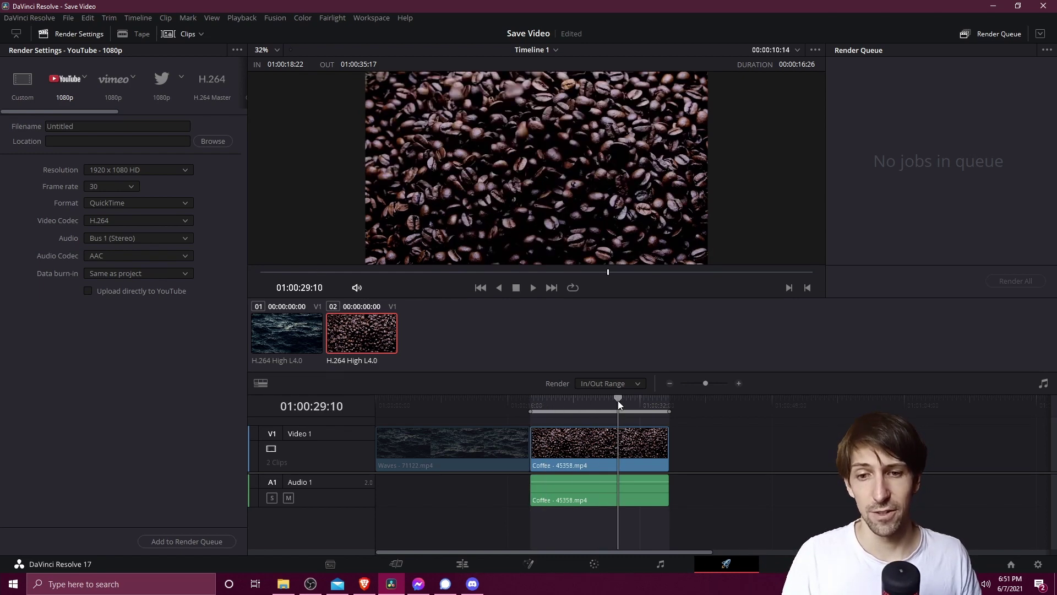
left_click(594, 406)
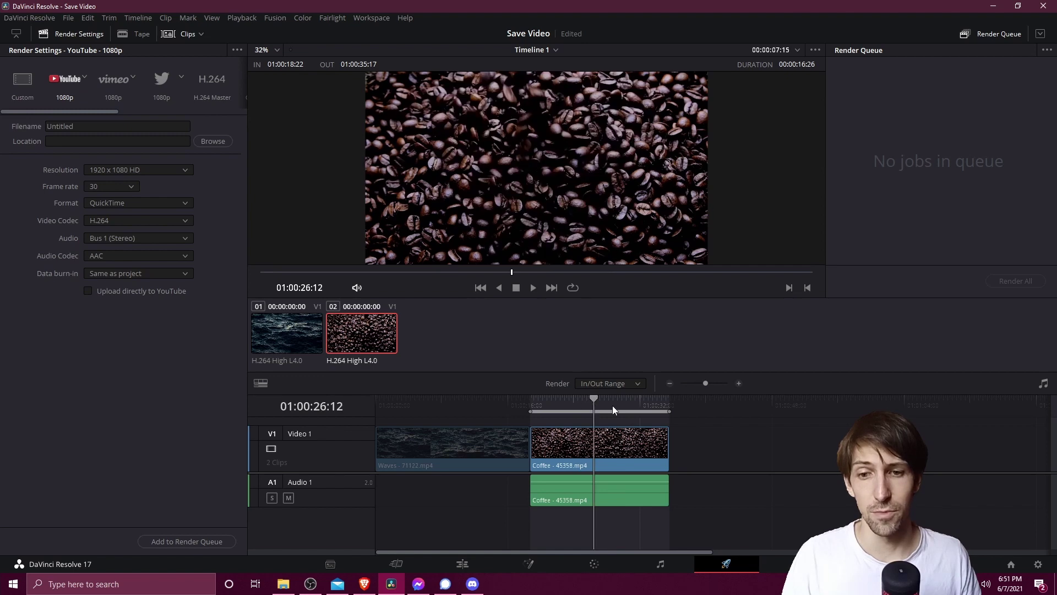
key("o")
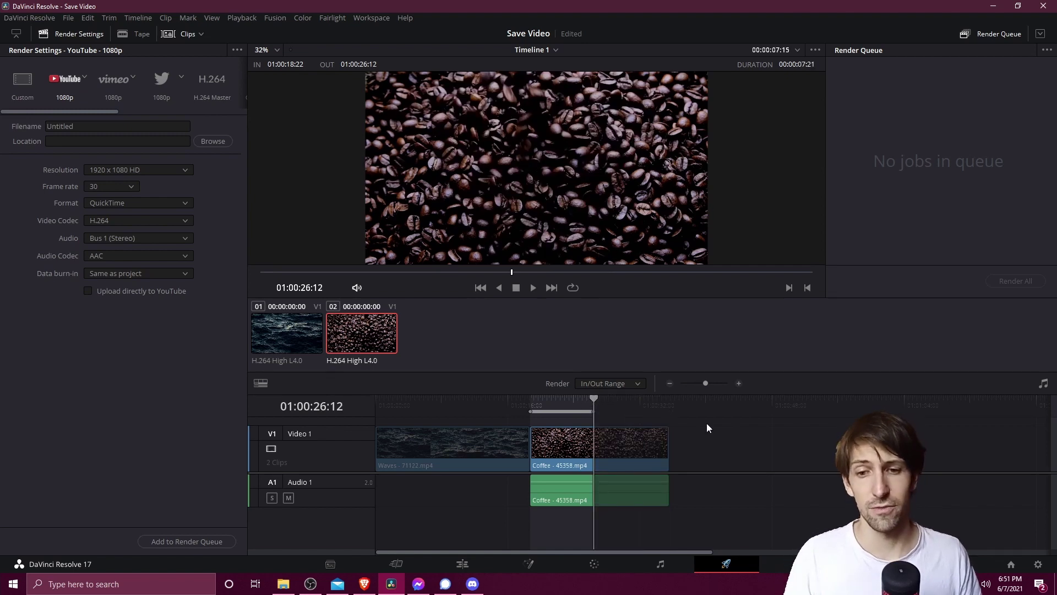
left_click(617, 402)
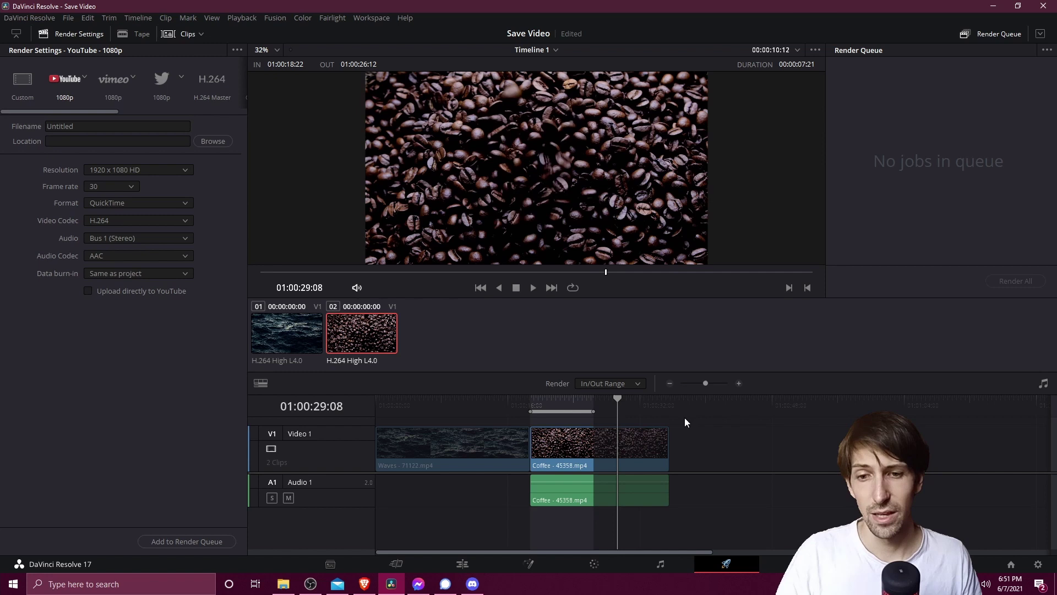
key("alt+x")
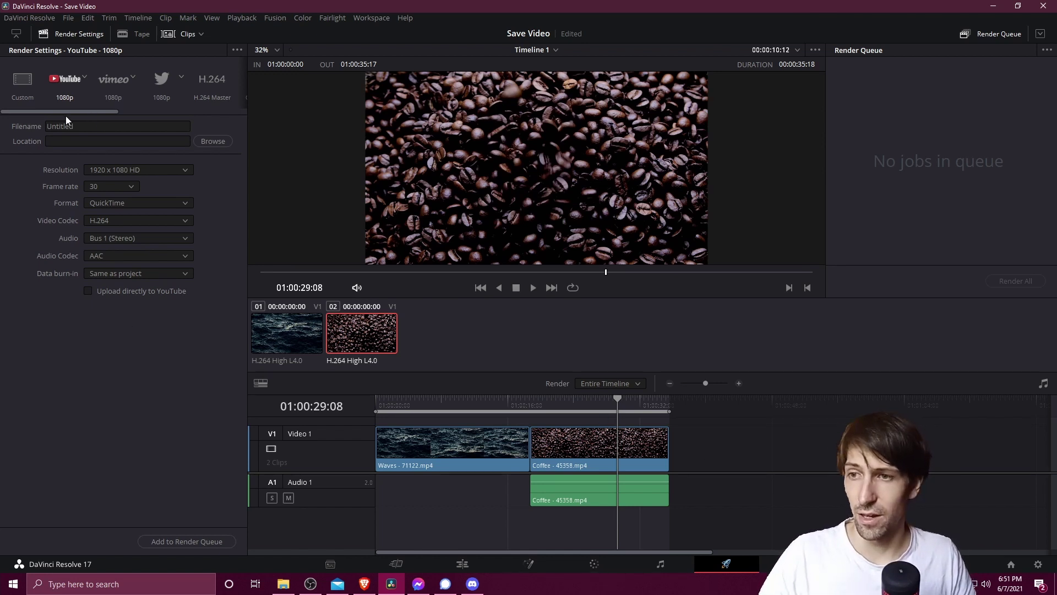
Step: Name the render TestExport1 and set its save location to the Desktop
double_click(77, 125)
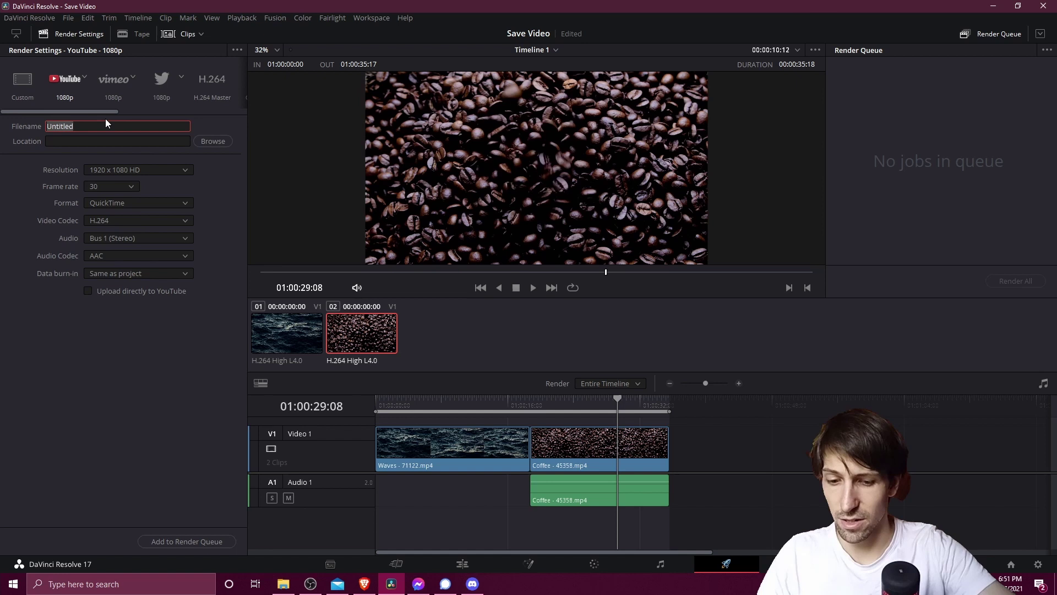
type("TestExport1")
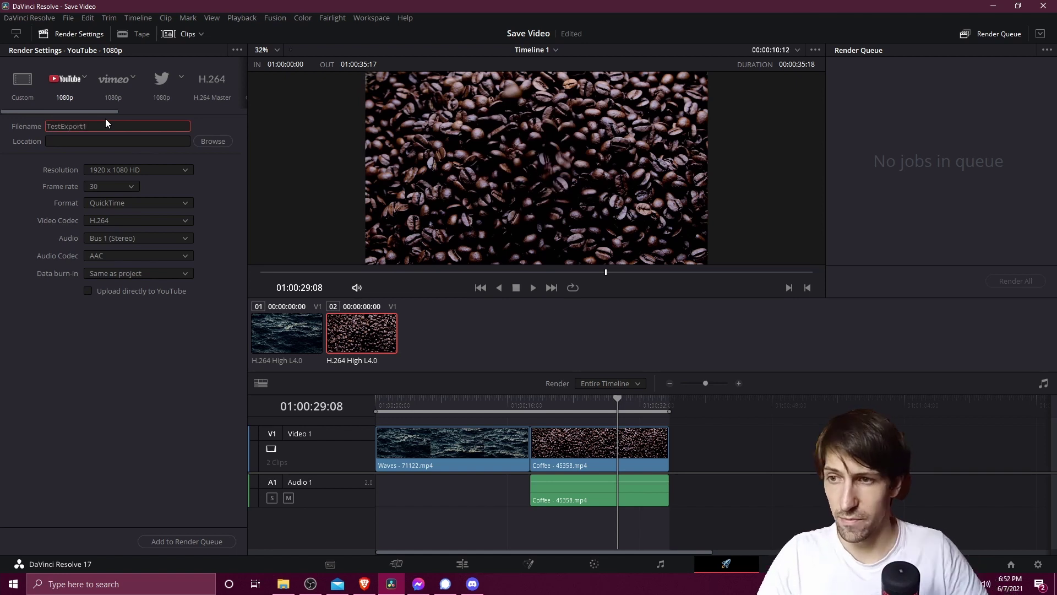
left_click(65, 140)
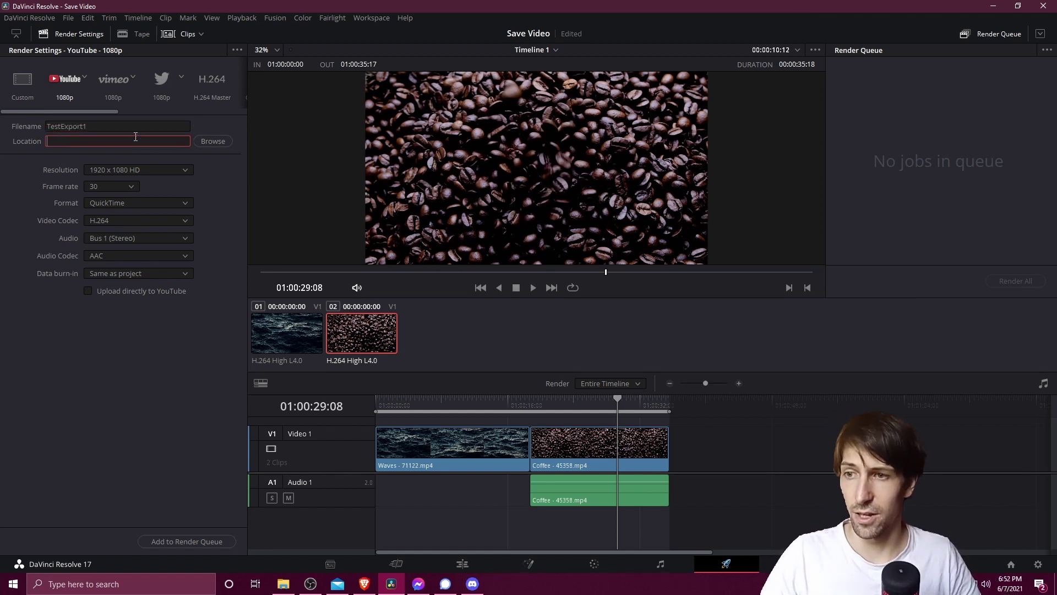
left_click(212, 141)
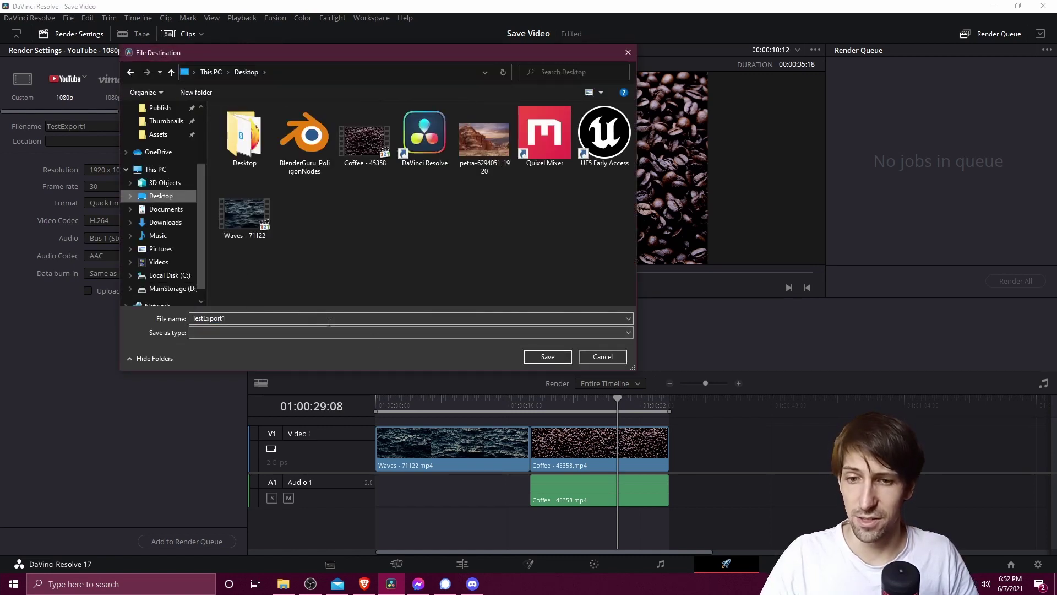
left_click(549, 361)
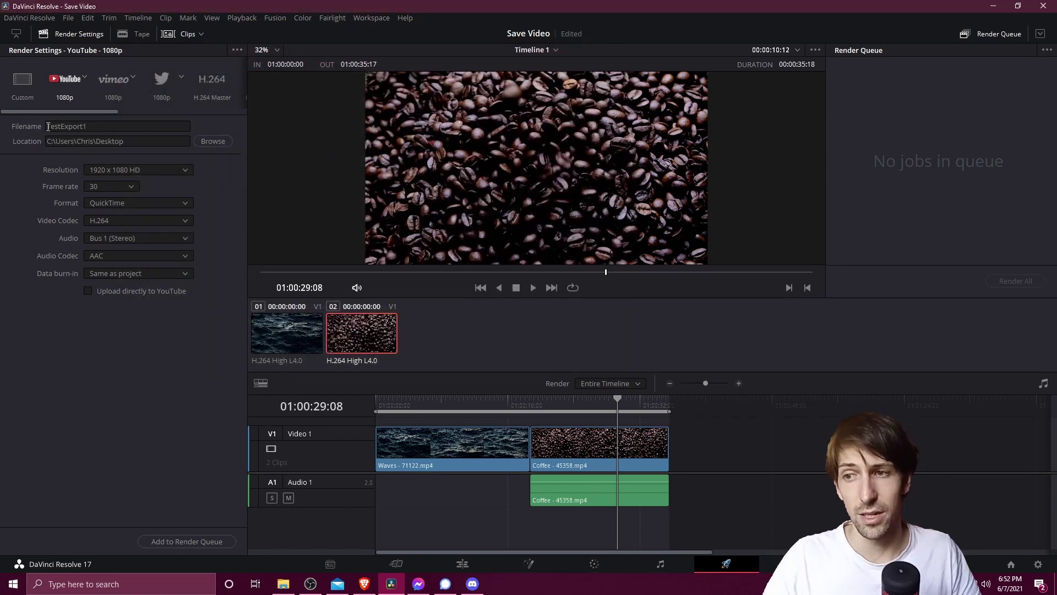
Step: Reconfirm the TestExport1 file name and keep QuickTime as the output format
left_click_drag(48, 127, 107, 127)
key("Return")
left_click(121, 203)
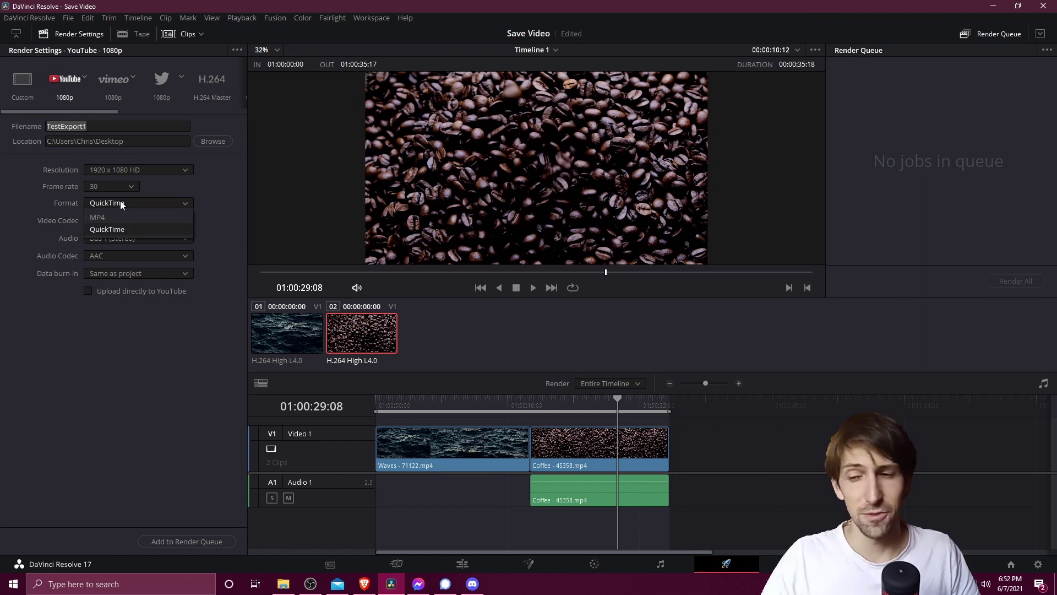
left_click(137, 205)
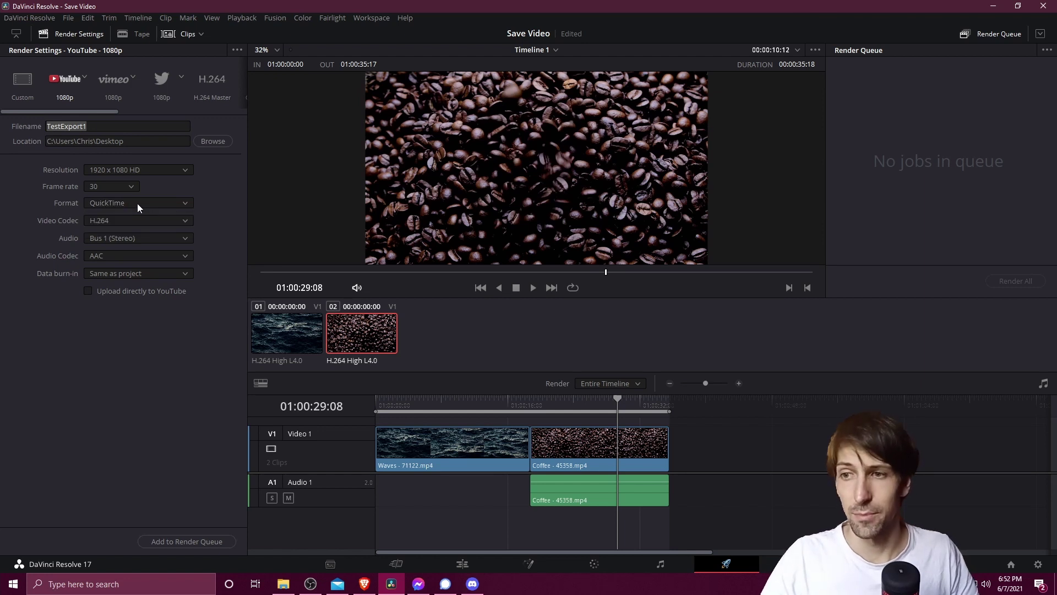
Step: Add TestExport1 to the render queue as Job 1 and render it
left_click(183, 539)
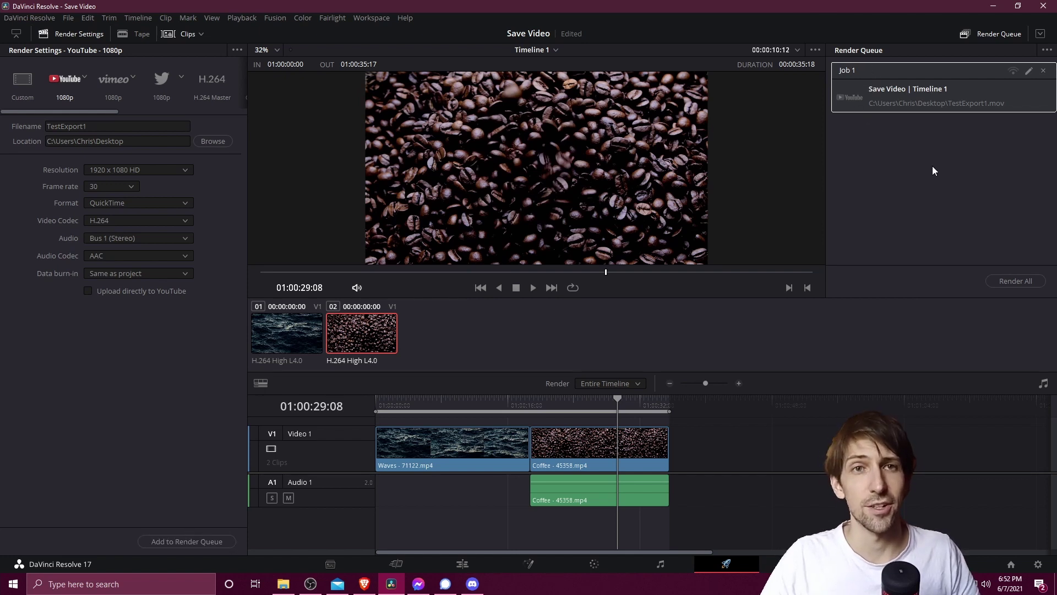
left_click_drag(936, 203, 857, 65)
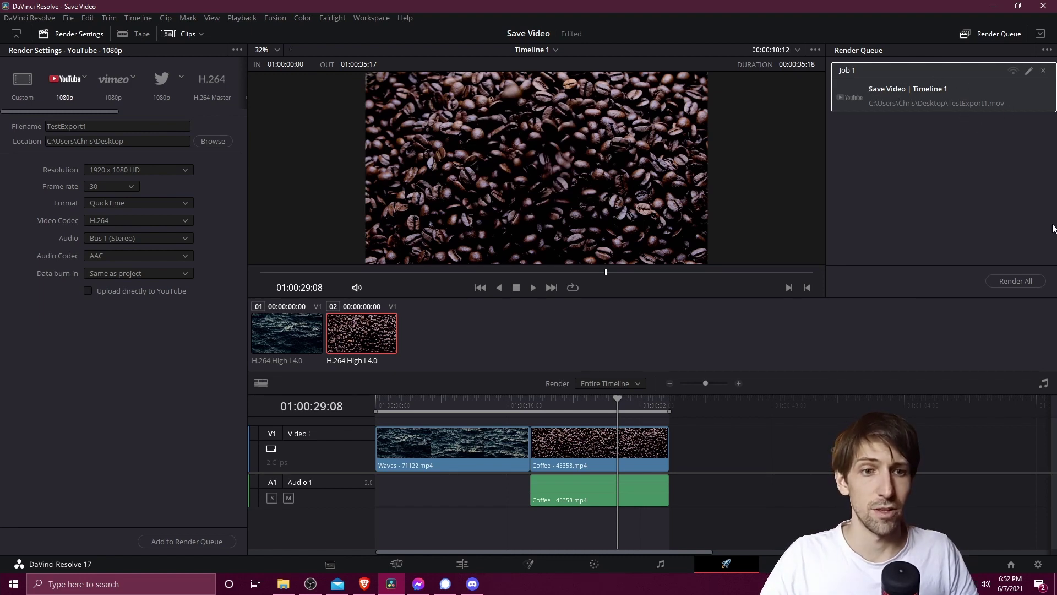
left_click(1034, 286)
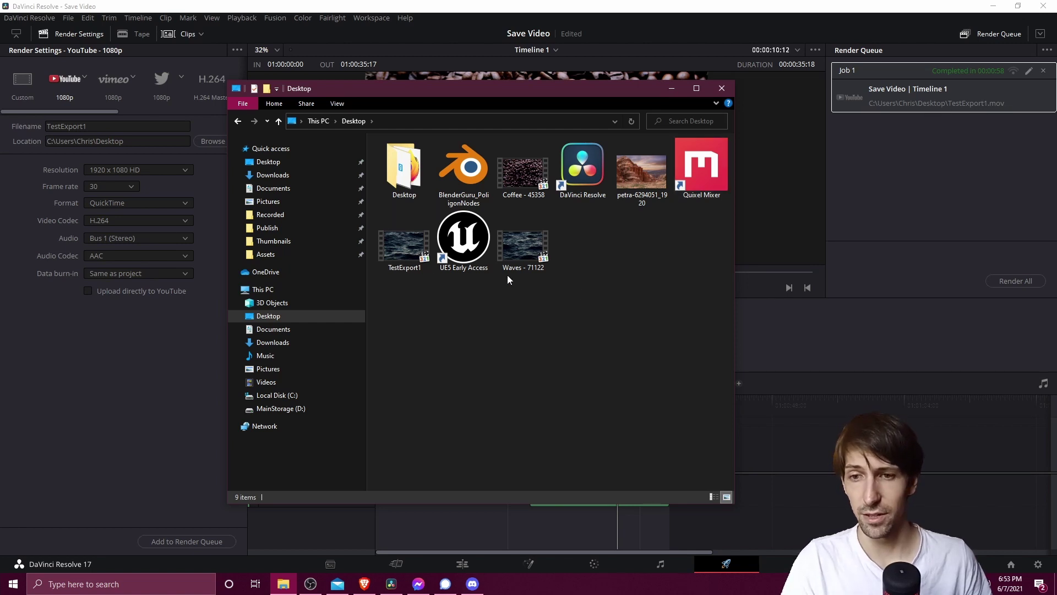
Step: Play TestExport1.mov in Media Player Classic and skip ahead to the coffee-bean footage
double_click(413, 239)
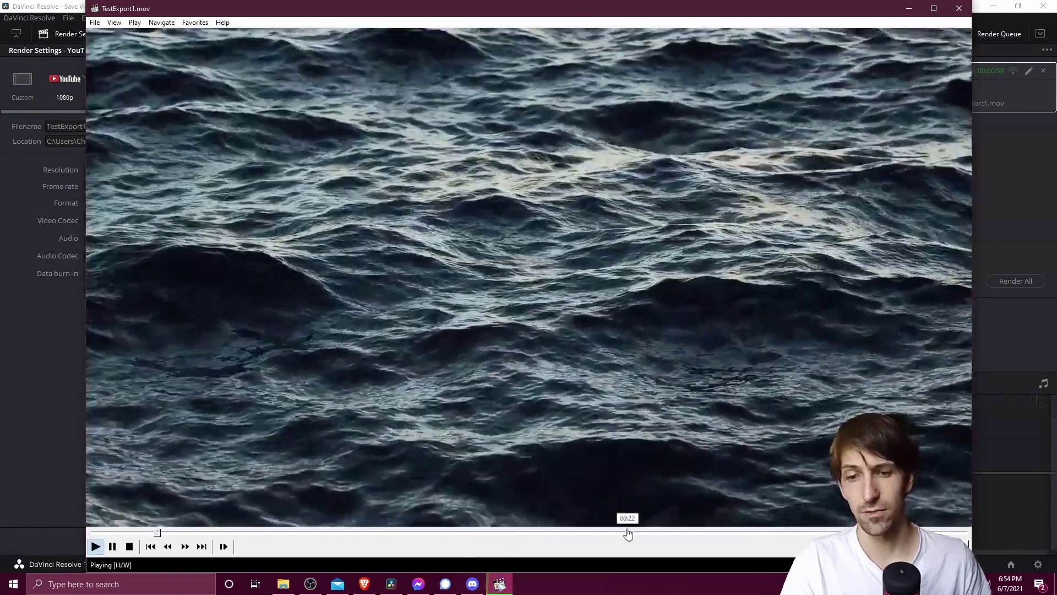
left_click(635, 532)
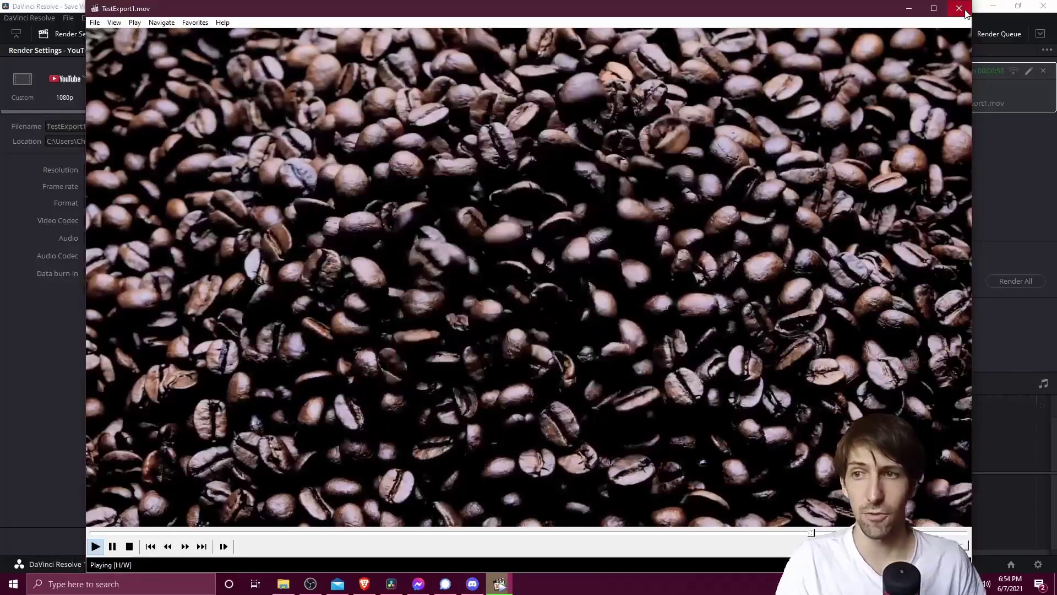
Step: Close the player and check TestExport1 is a 44.4 MB, 35-second QuickTime video
left_click(959, 9)
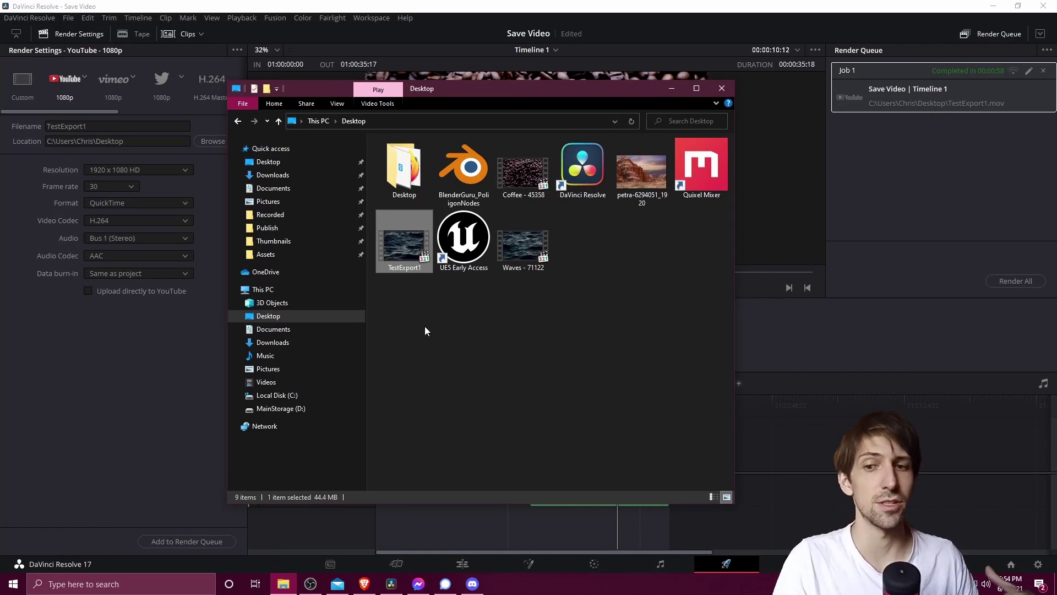
left_click_drag(415, 324, 408, 241)
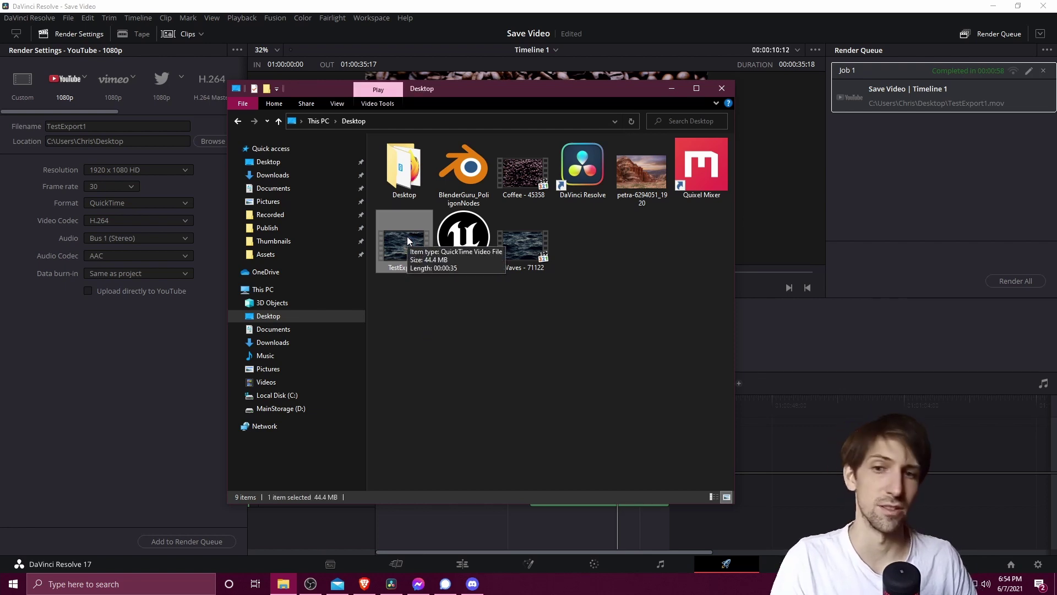
left_click(933, 212)
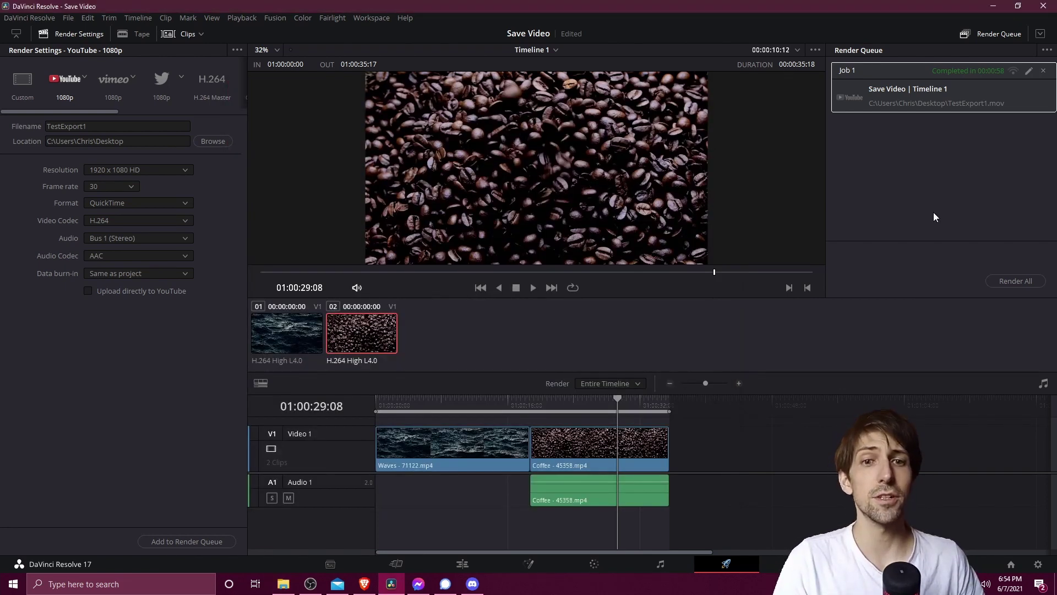